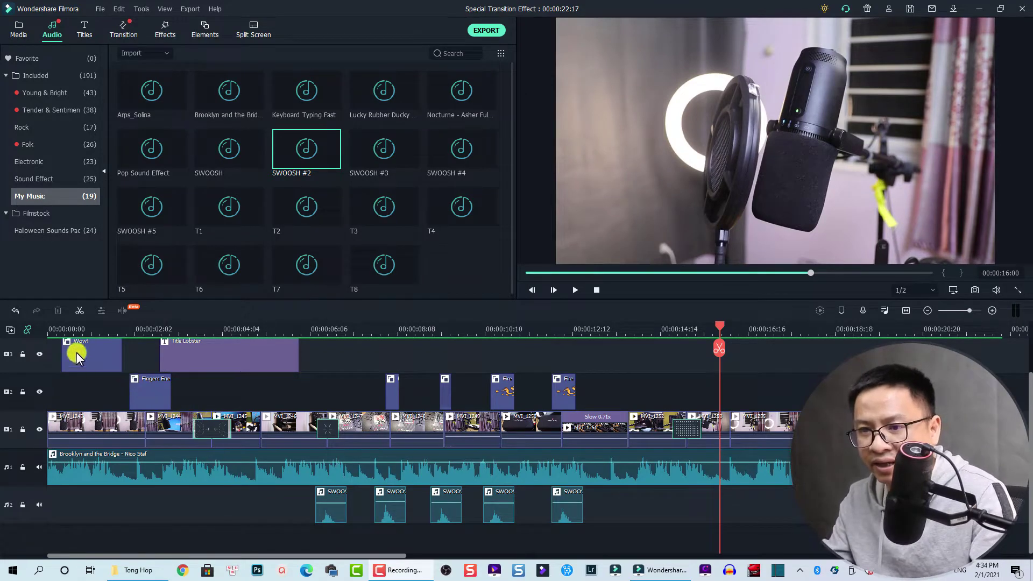
Step: Play the finished example from the start and inspect the Wow sticker clip
click(50, 331)
scroll(116, 417, up, 2)
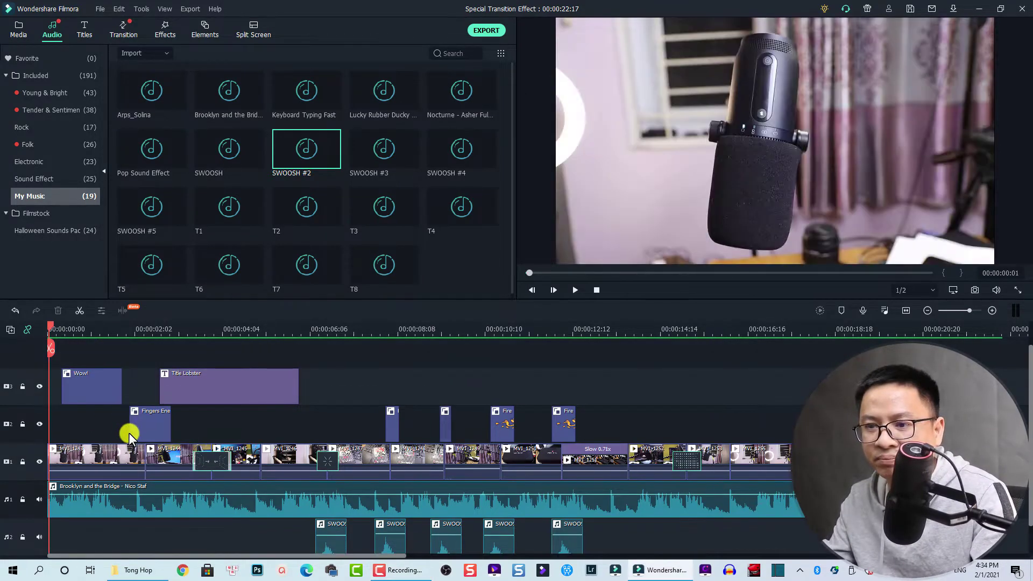
key(space)
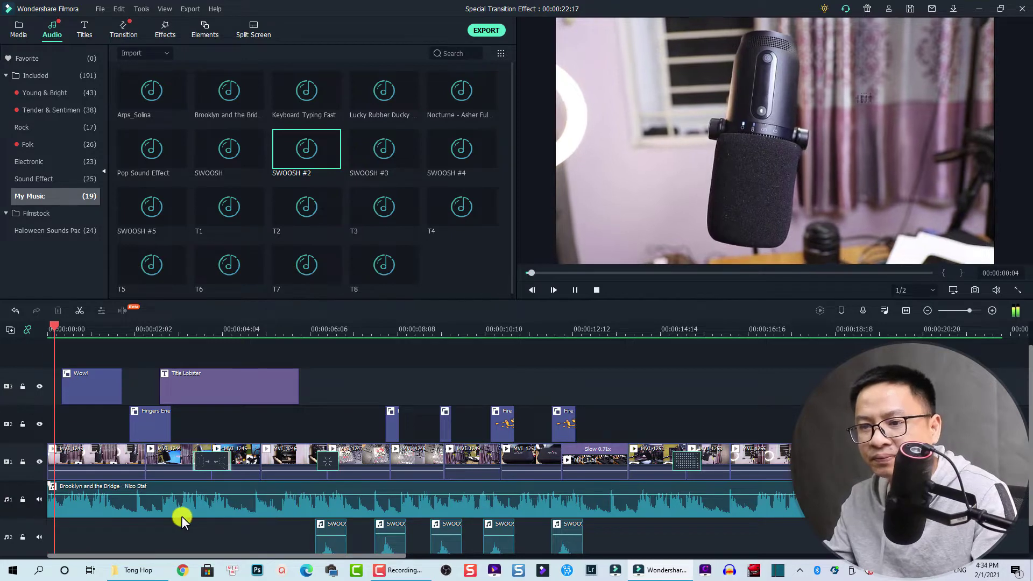
click(95, 380)
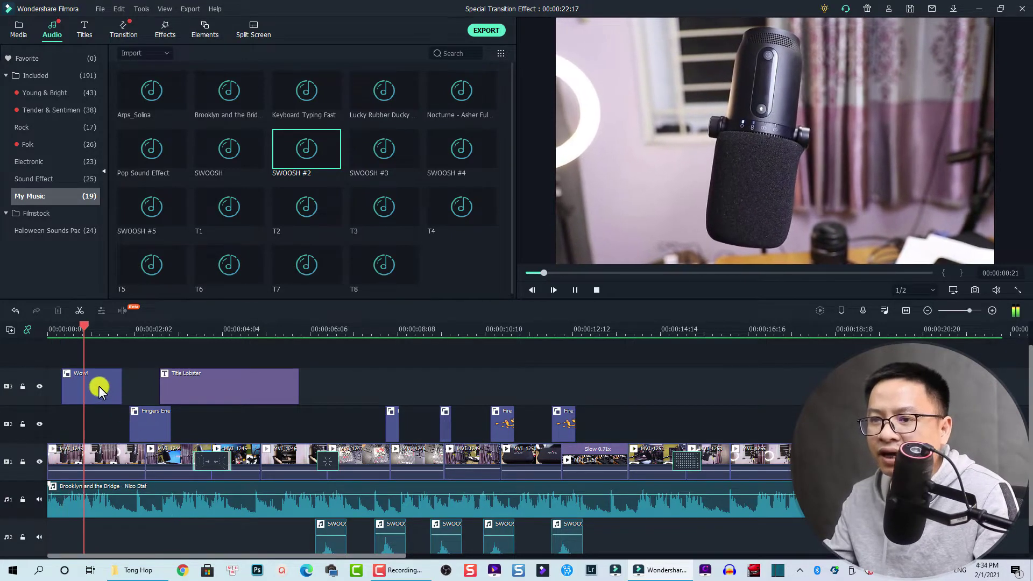
click(99, 330)
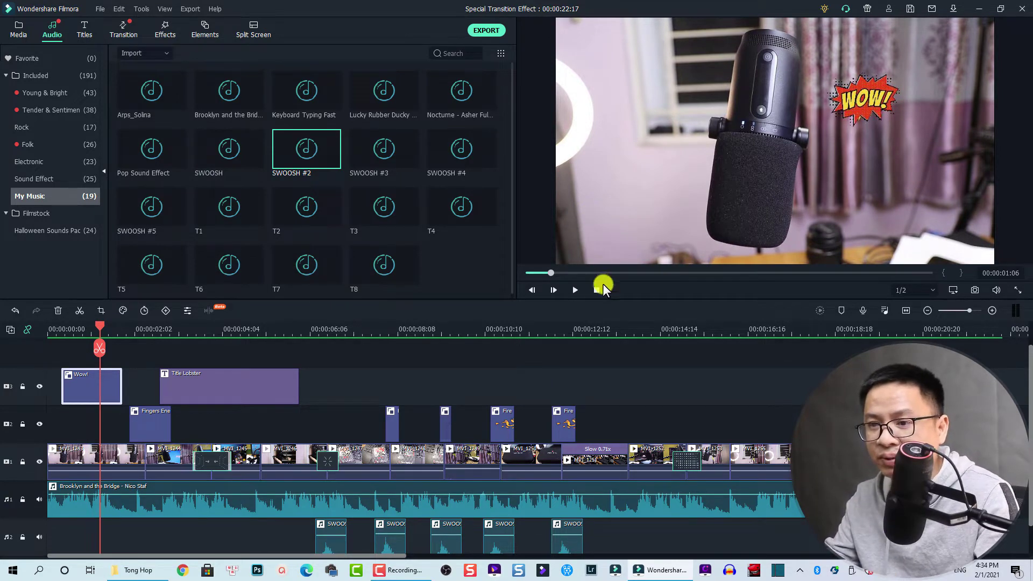
Step: Resume the preview, select the Fingers Energy clip, and jump to the fire ring near 8 seconds
click(575, 289)
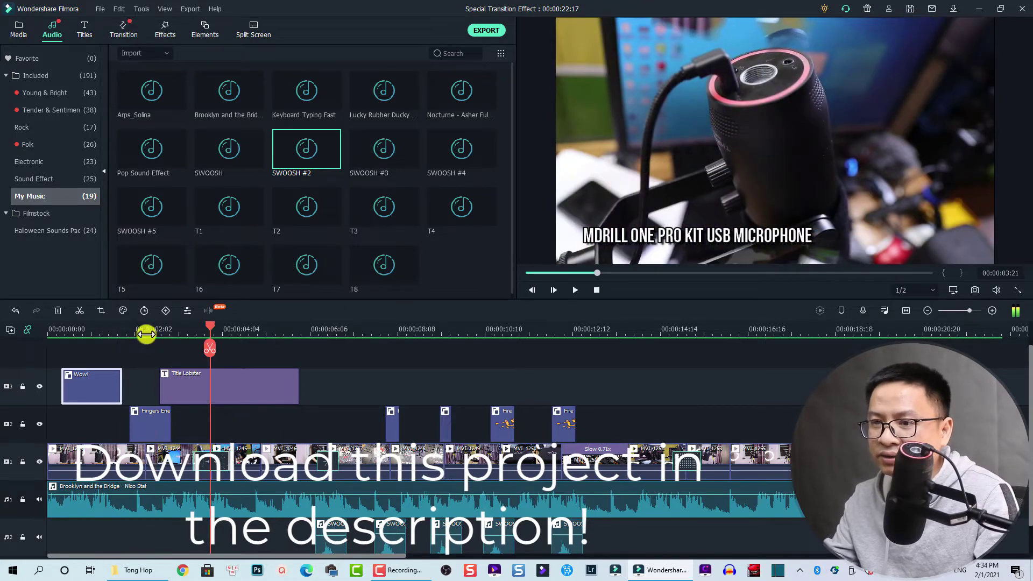
click(146, 334)
click(148, 428)
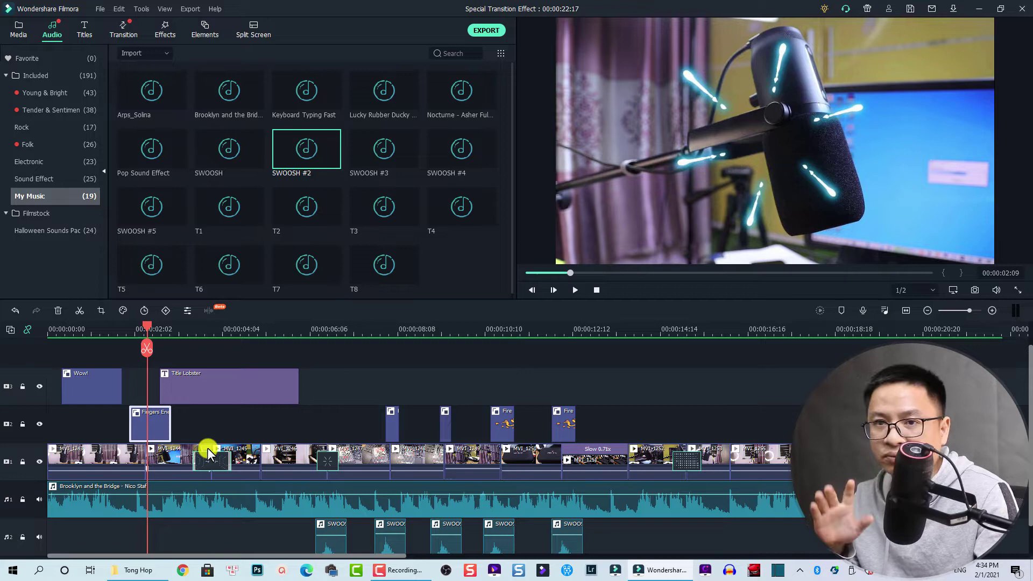
click(392, 372)
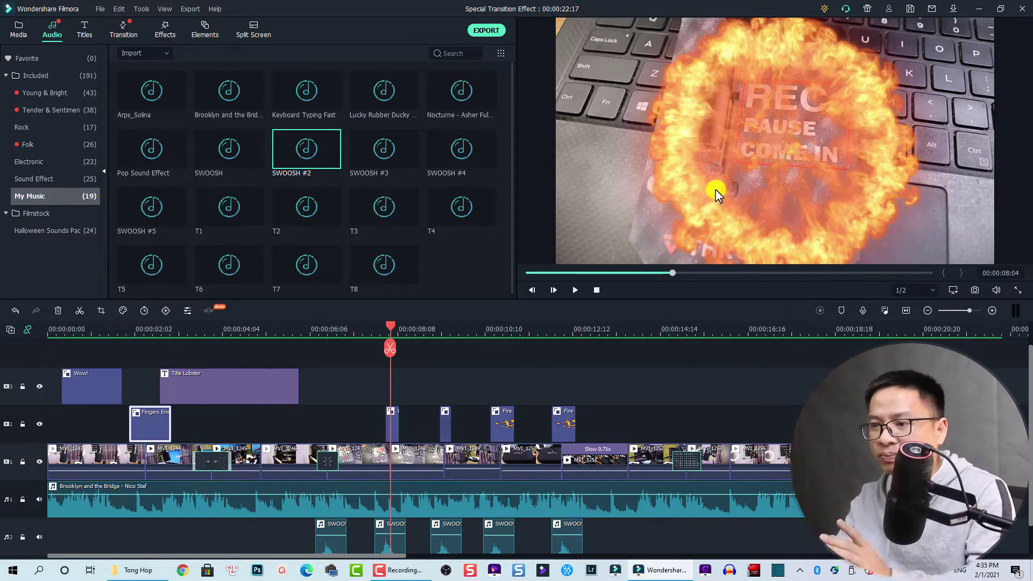
Step: Inspect the short Fire element clips on track 2 around 8, 9 and 10 seconds
click(393, 425)
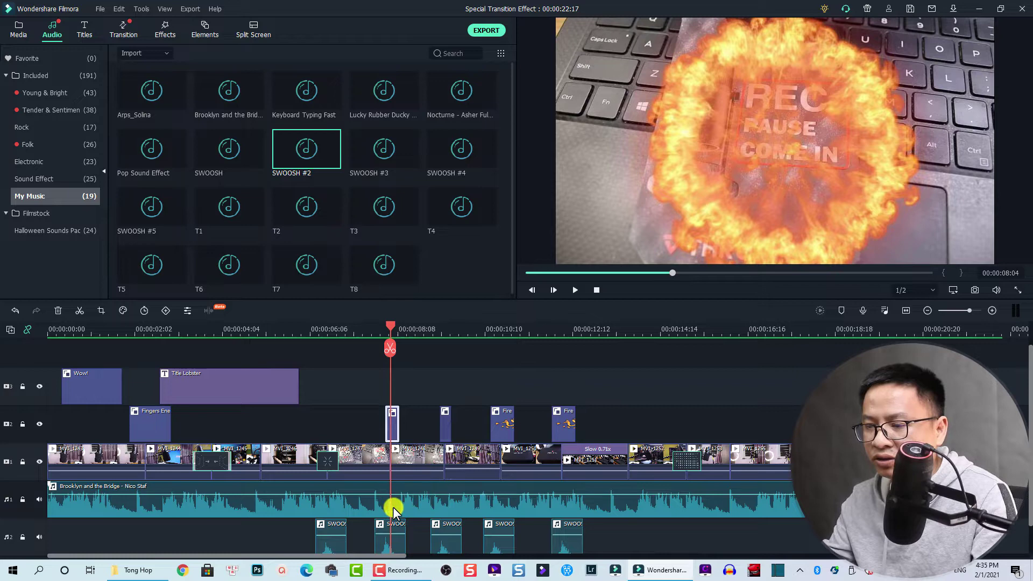
scroll(401, 511, down, 1)
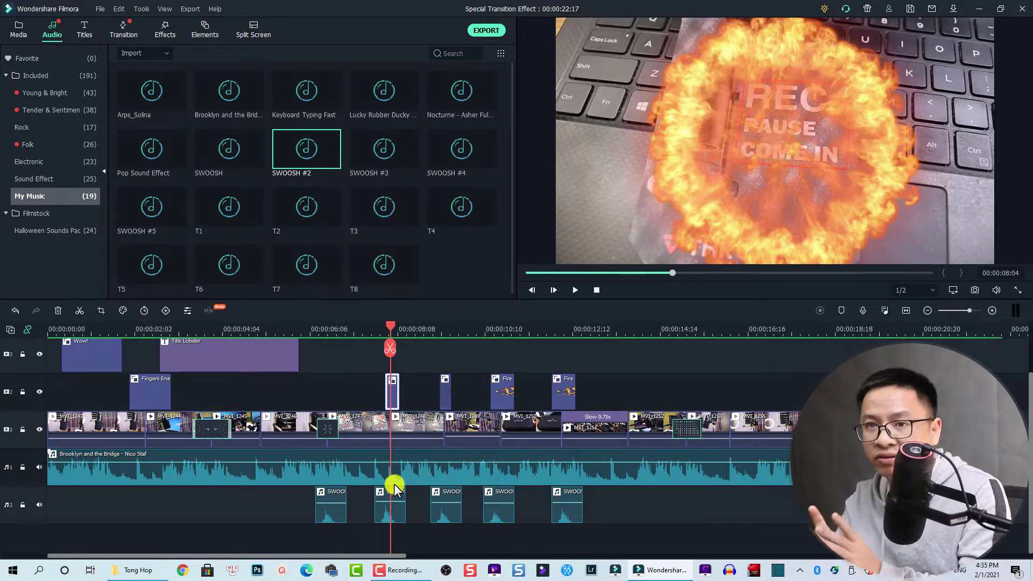
click(447, 332)
click(445, 390)
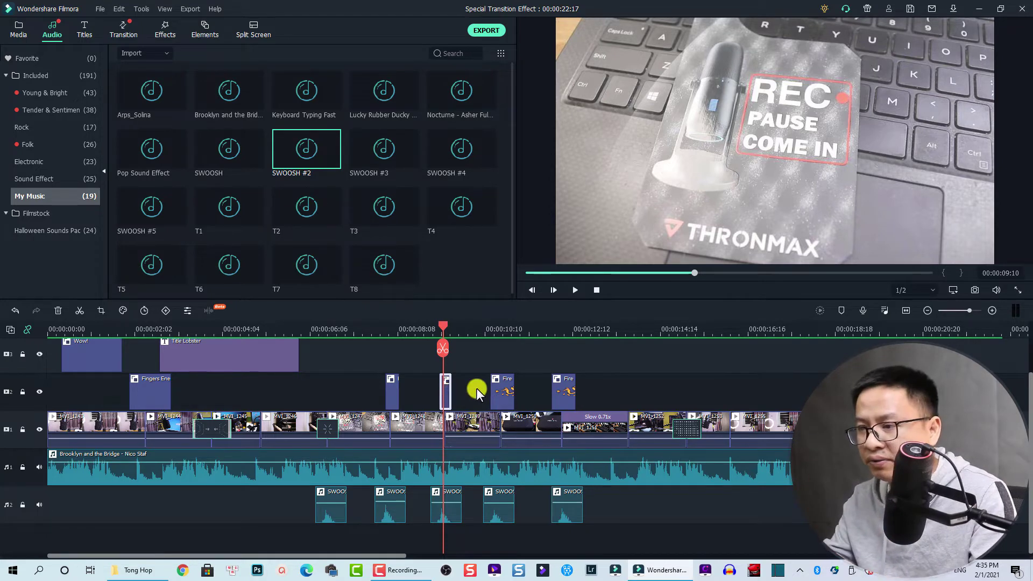
click(497, 329)
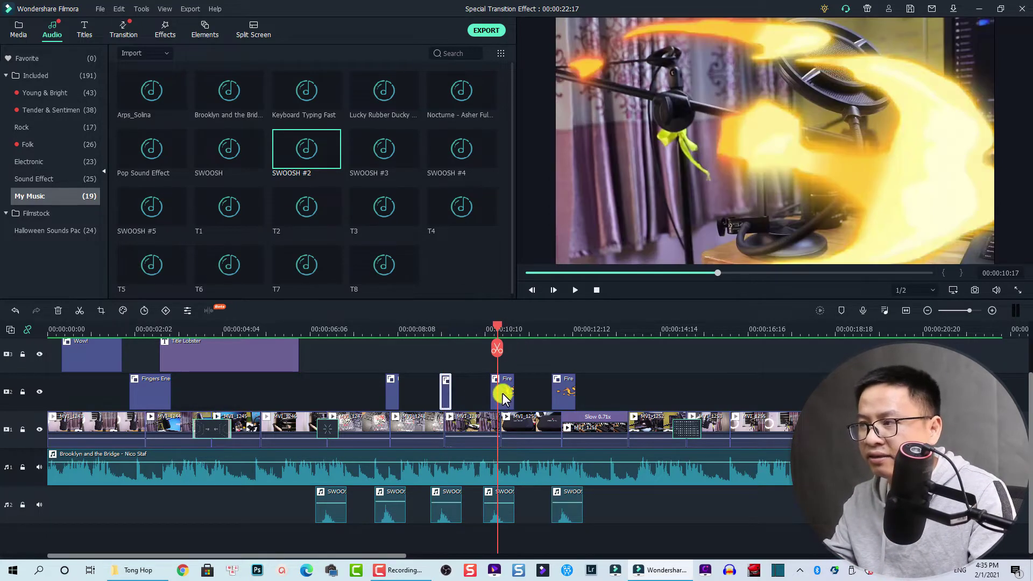
click(503, 392)
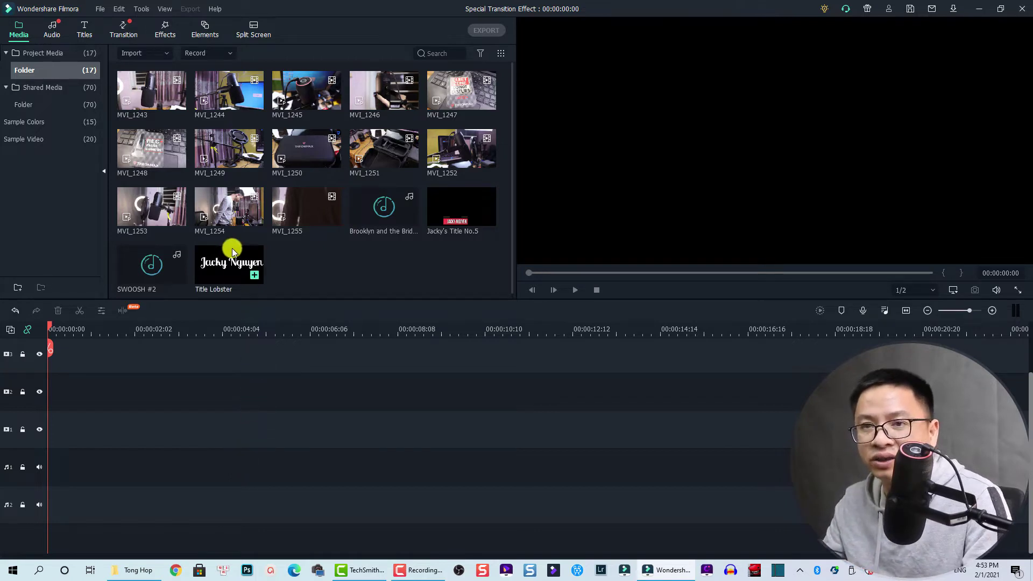
Step: Add MVI_1243 and MVI_1244 to video track 1, keeping the project's resolution and frame rate
click(215, 103)
ctrl+click(159, 102)
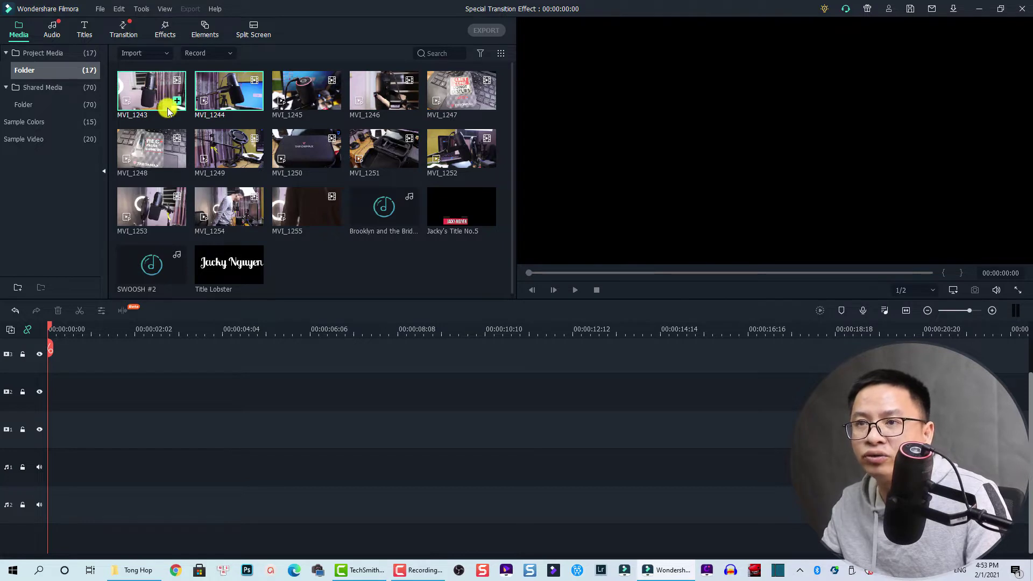
drag(138, 103, 47, 441)
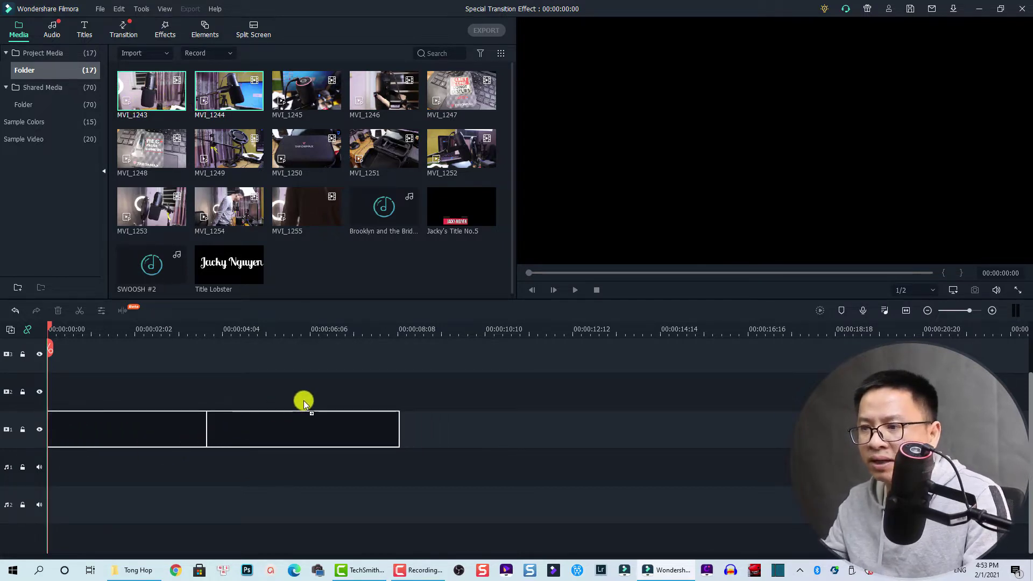
drag(303, 400, 303, 401)
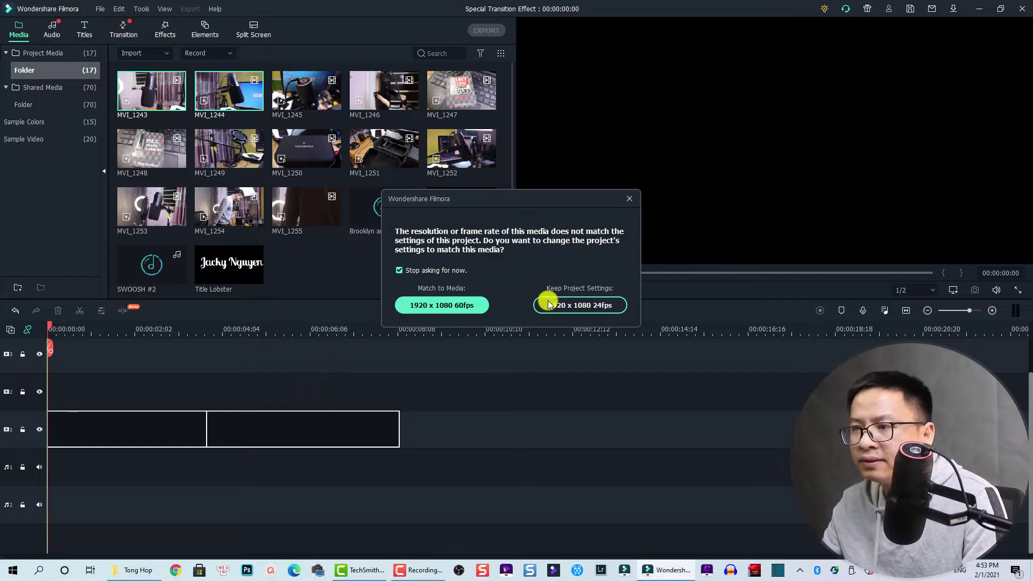
click(586, 306)
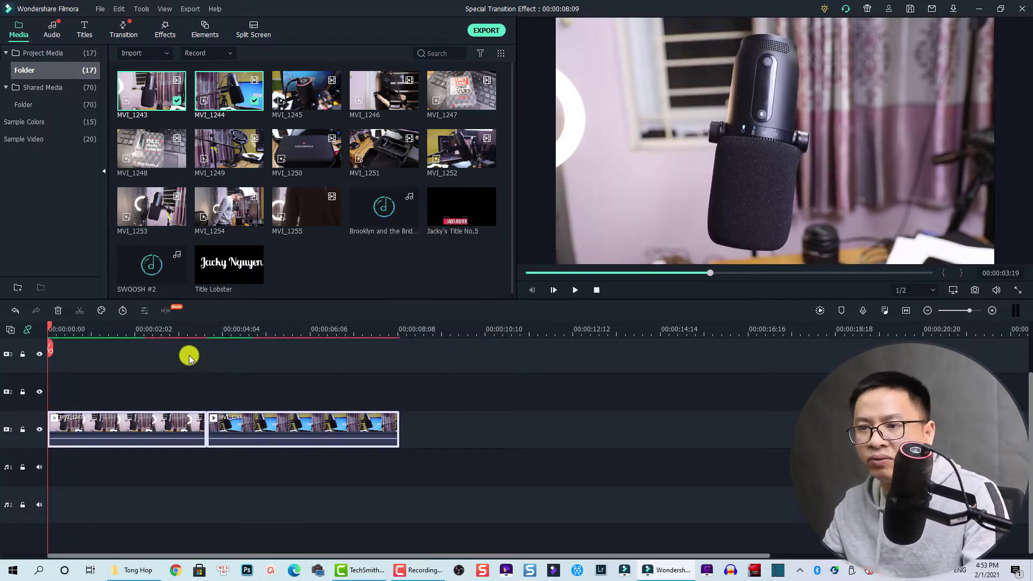
Step: Preview playback across the cut between the two microphone clips
click(176, 331)
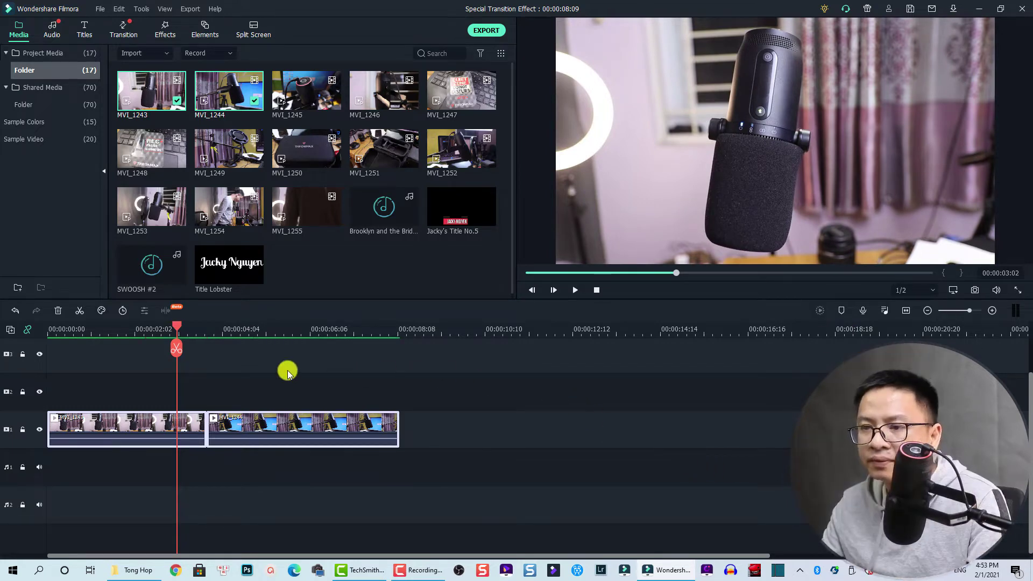
click(141, 330)
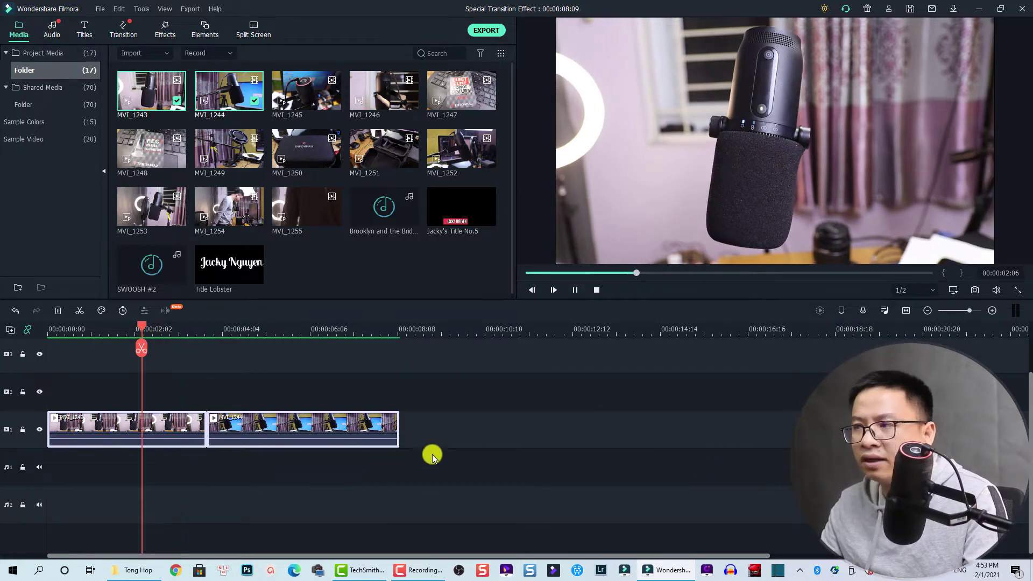
key(space)
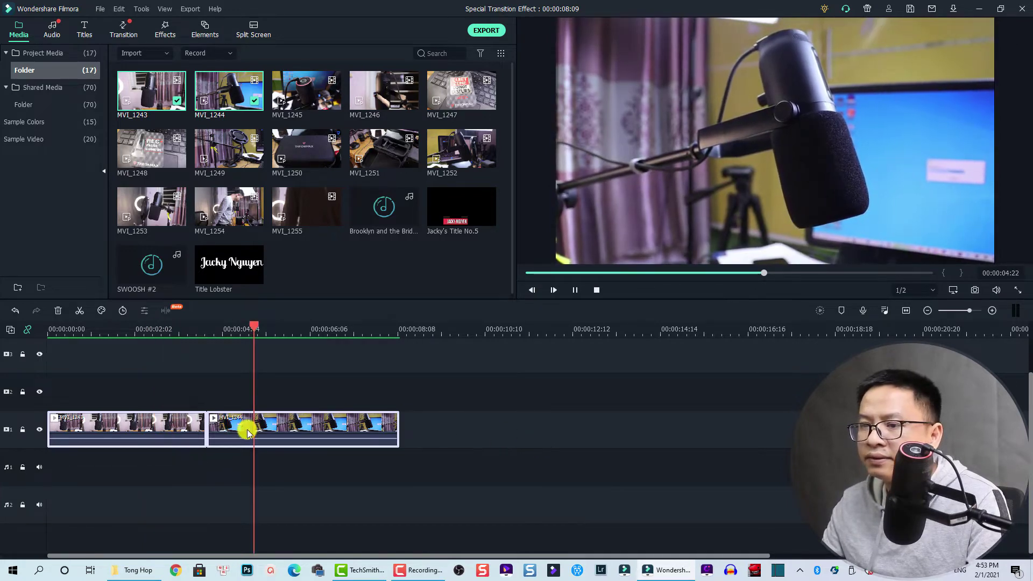
key(space)
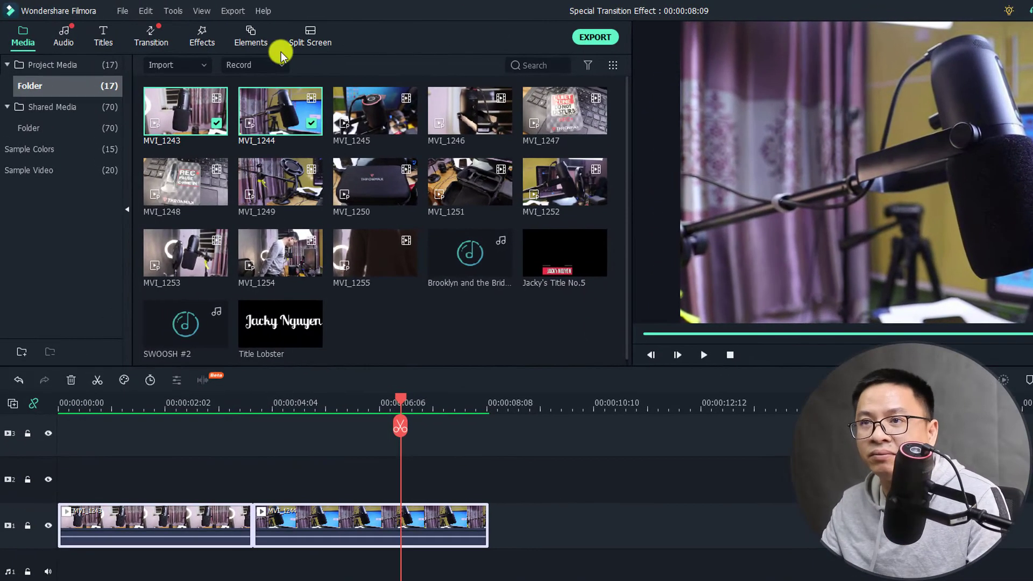
Step: Show the Elements library with the Included collection expanded to reveal Fire Fireball
click(251, 39)
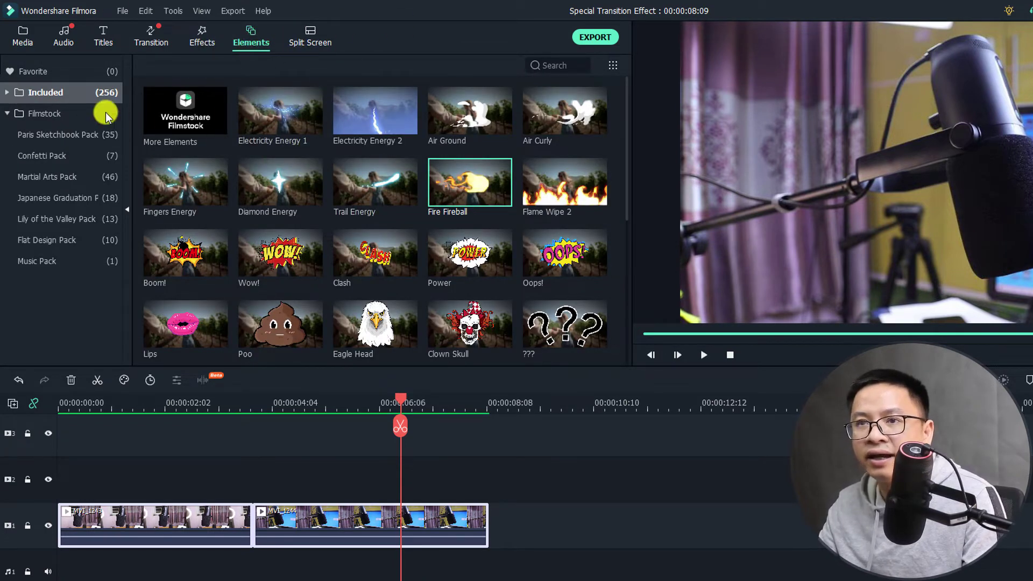
click(38, 96)
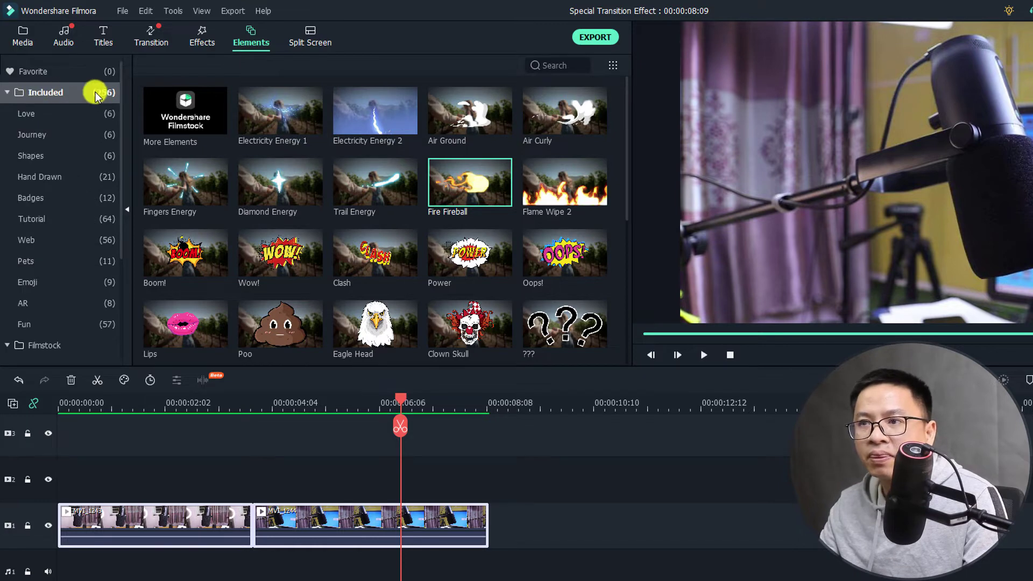
mouse_move(447, 195)
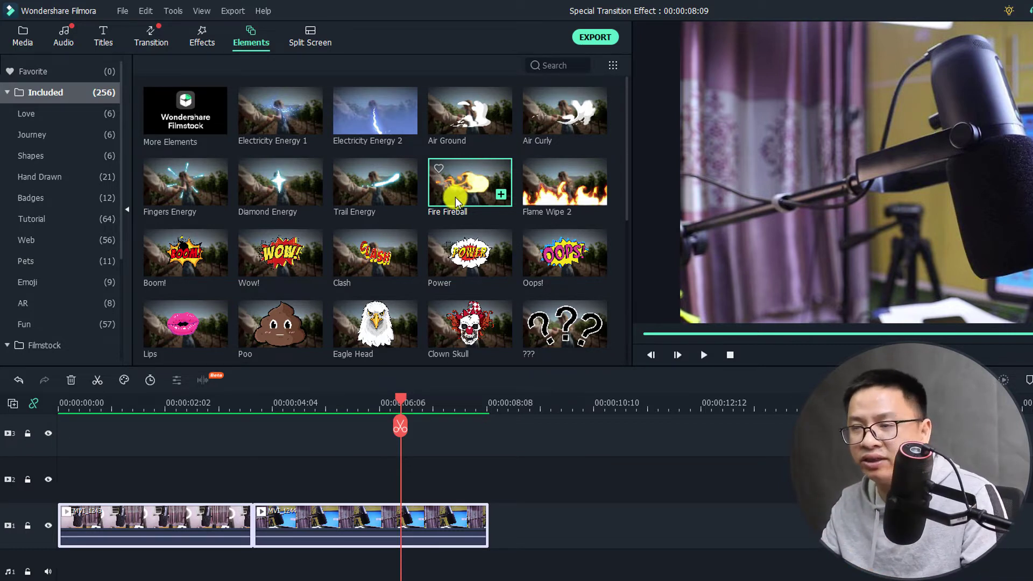
Step: Drop Fire Fireball on video track 2 over the cut, preview it, and select it at 00:00:03:19
drag(455, 202, 273, 477)
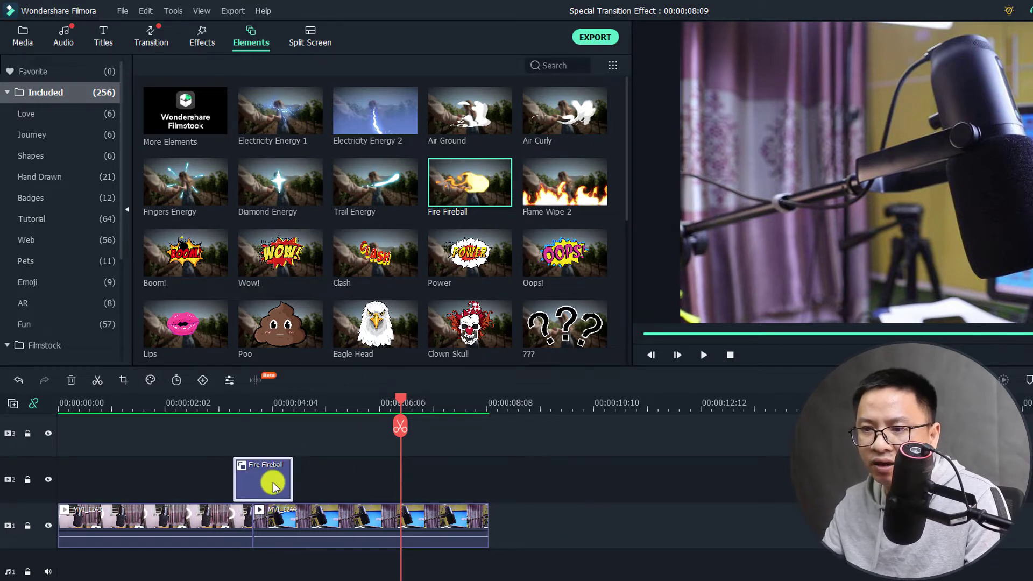
click(183, 408)
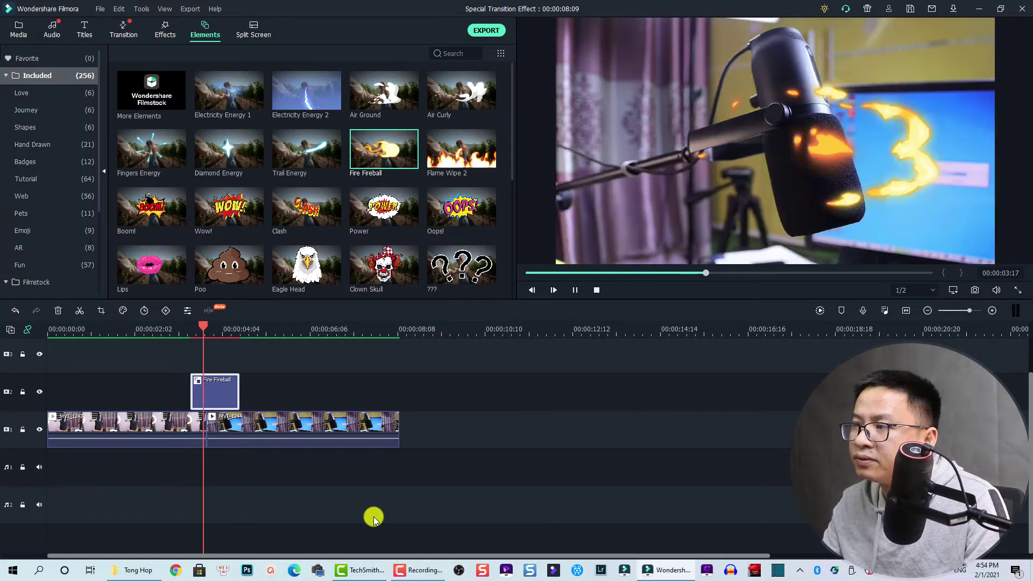
key(space)
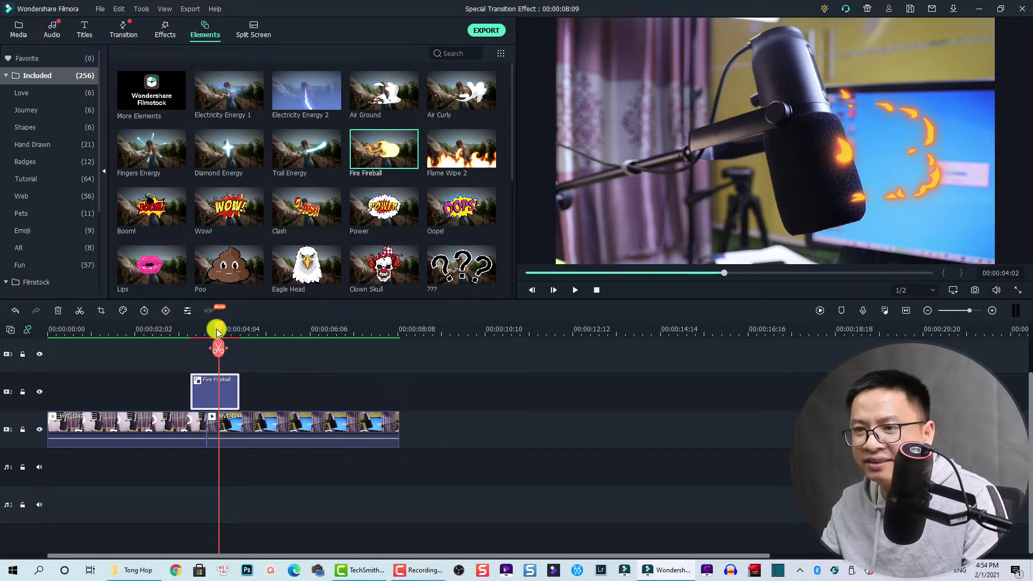
drag(217, 330, 206, 332)
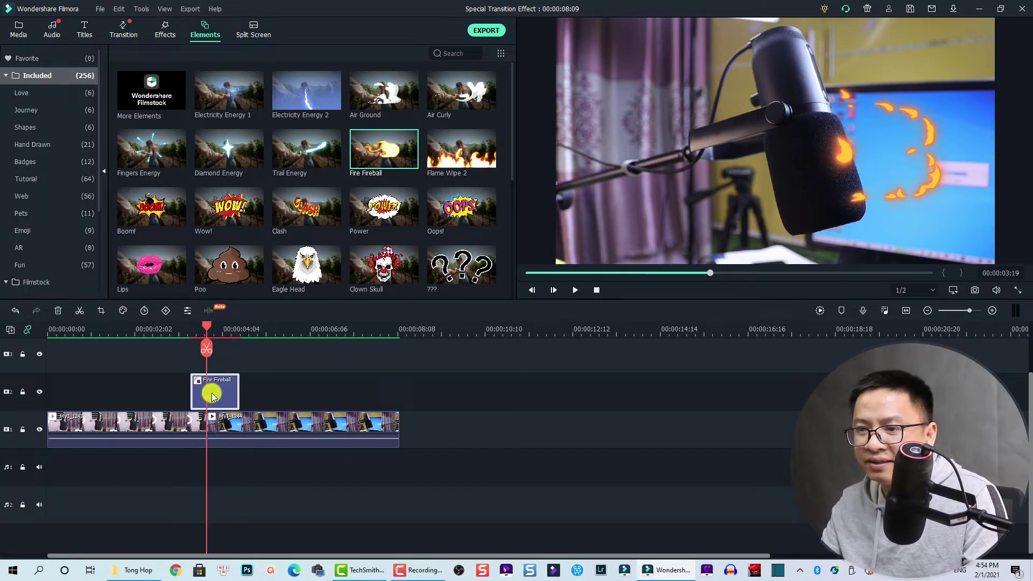
click(827, 142)
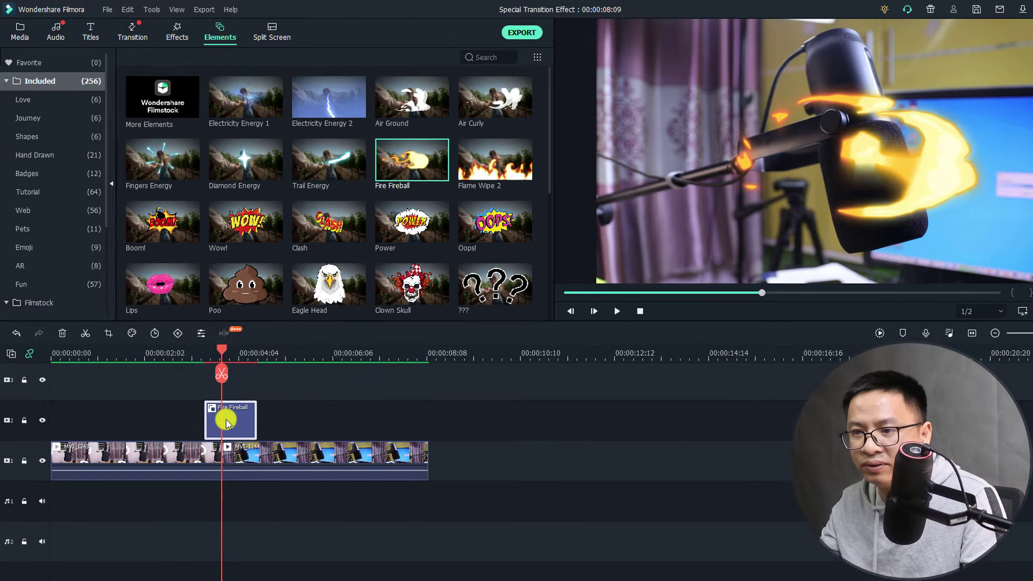
Step: Set the Fire Fireball scale to 200% and shift it left to about X -47
double_click(227, 424)
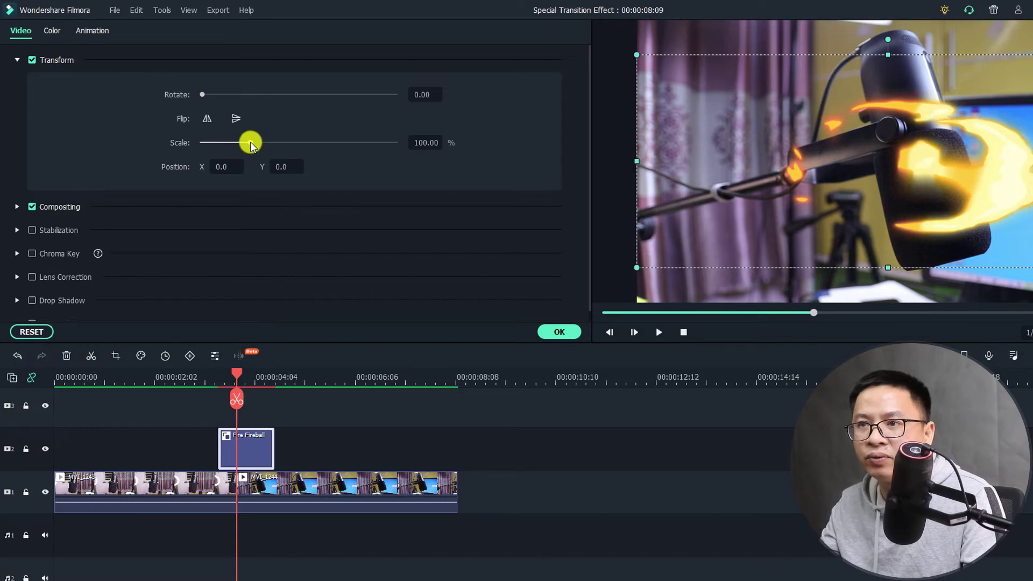
drag(250, 142, 299, 147)
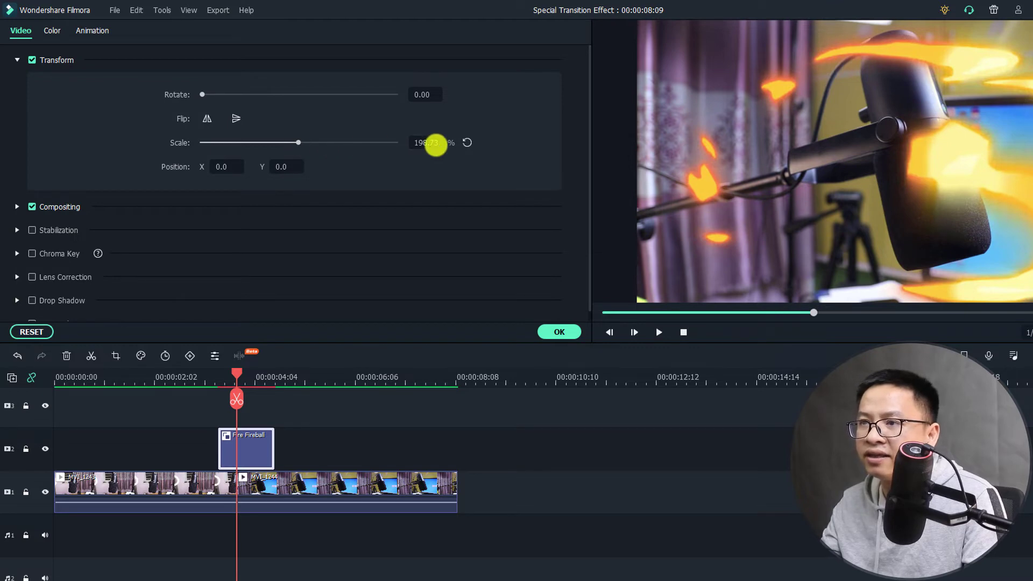
click(430, 143)
text(200)
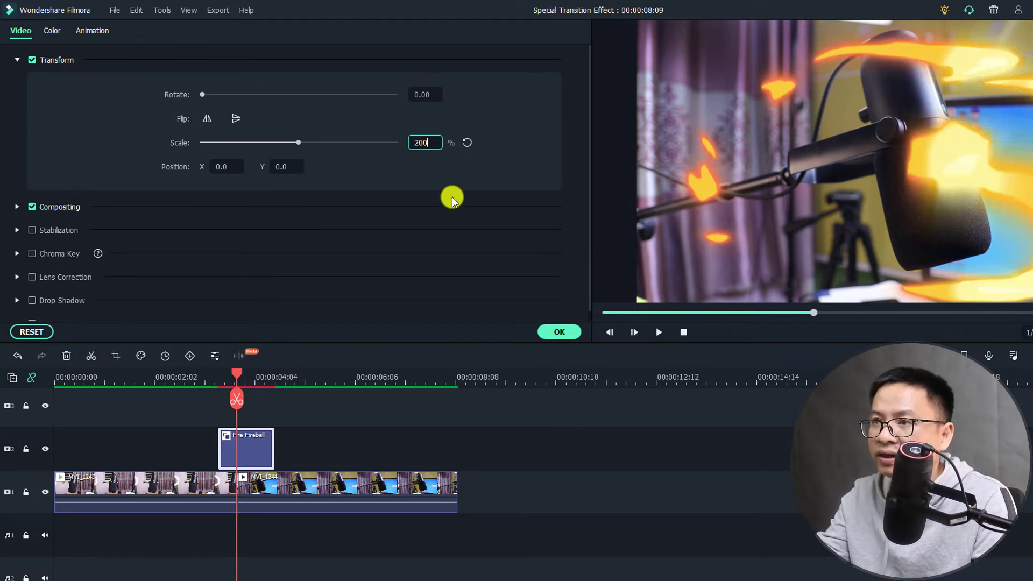
drag(929, 195, 904, 191)
click(556, 331)
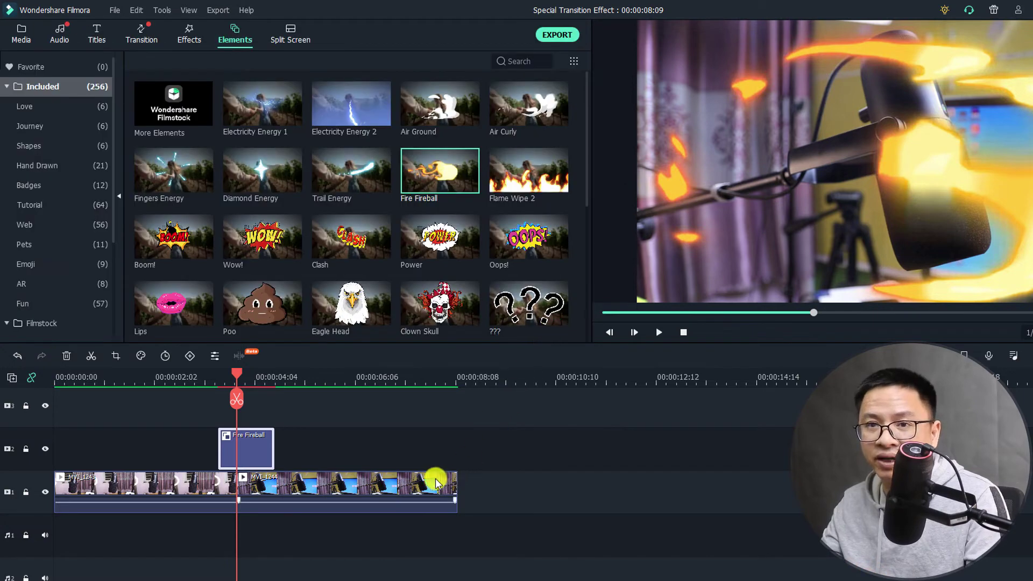
Step: Place SWOOSH #2 on audio track 1 beneath the fireball at the cut
click(326, 443)
click(207, 380)
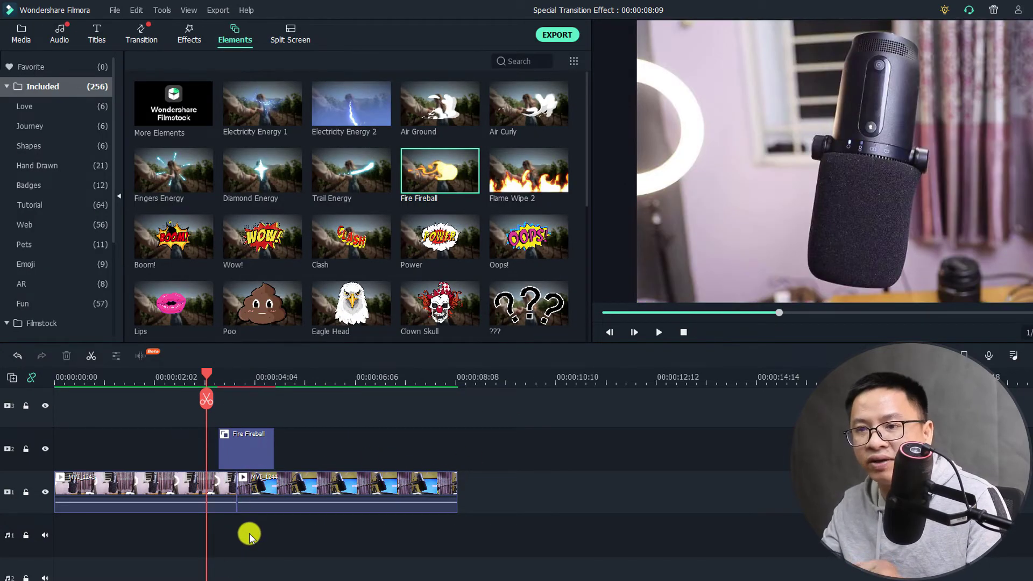
click(60, 34)
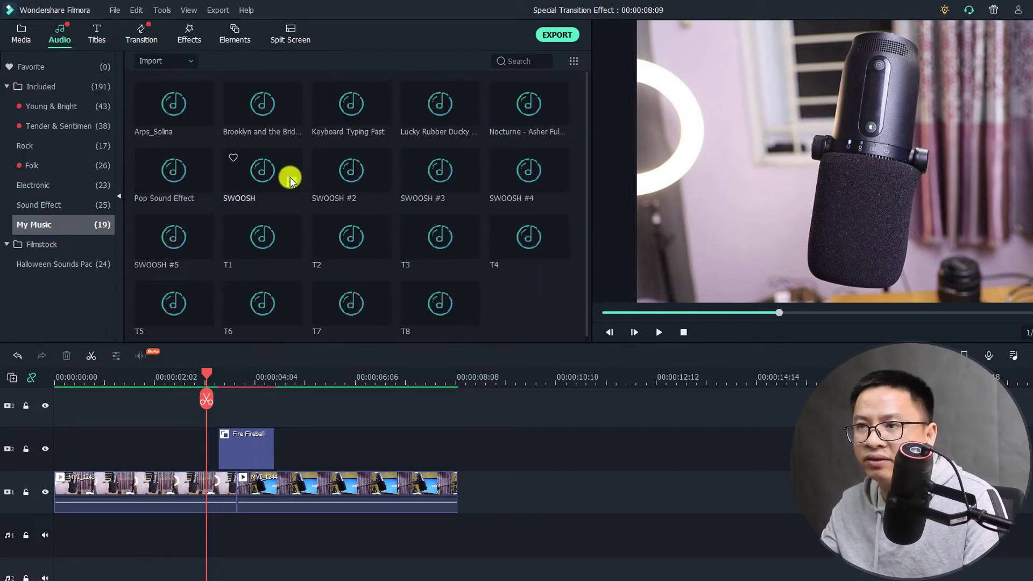
click(343, 184)
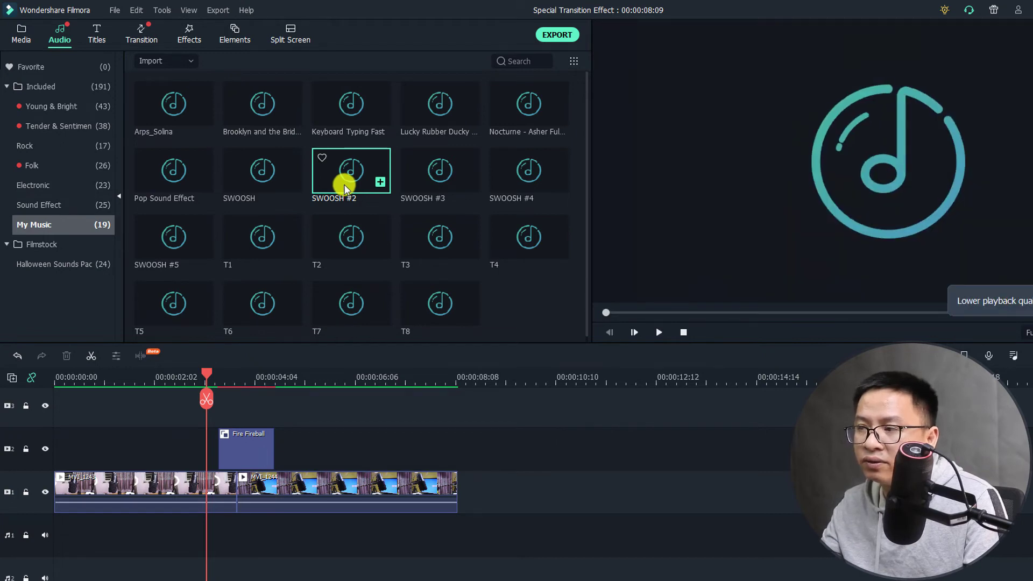
drag(346, 186, 239, 535)
click(503, 404)
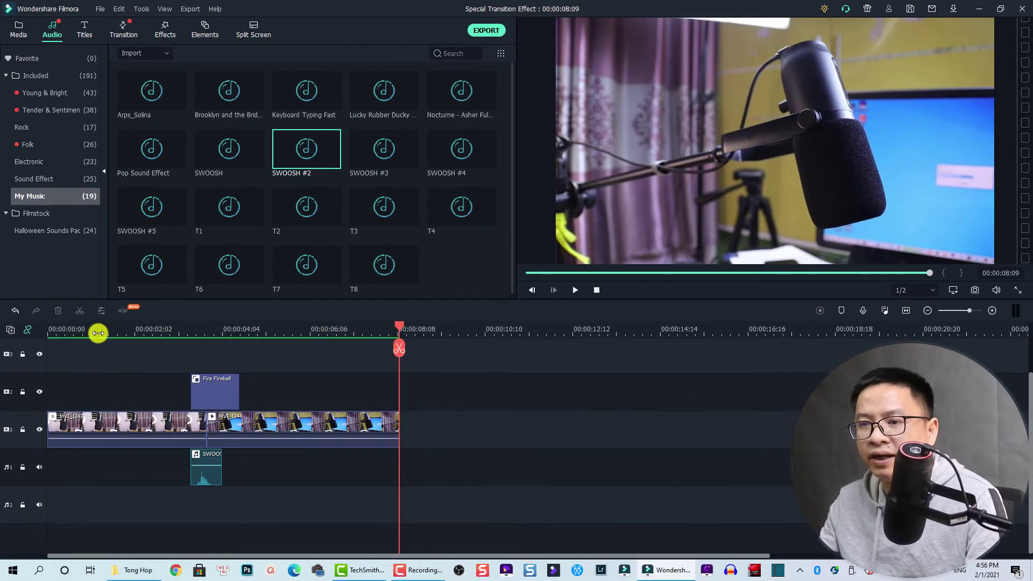
click(97, 333)
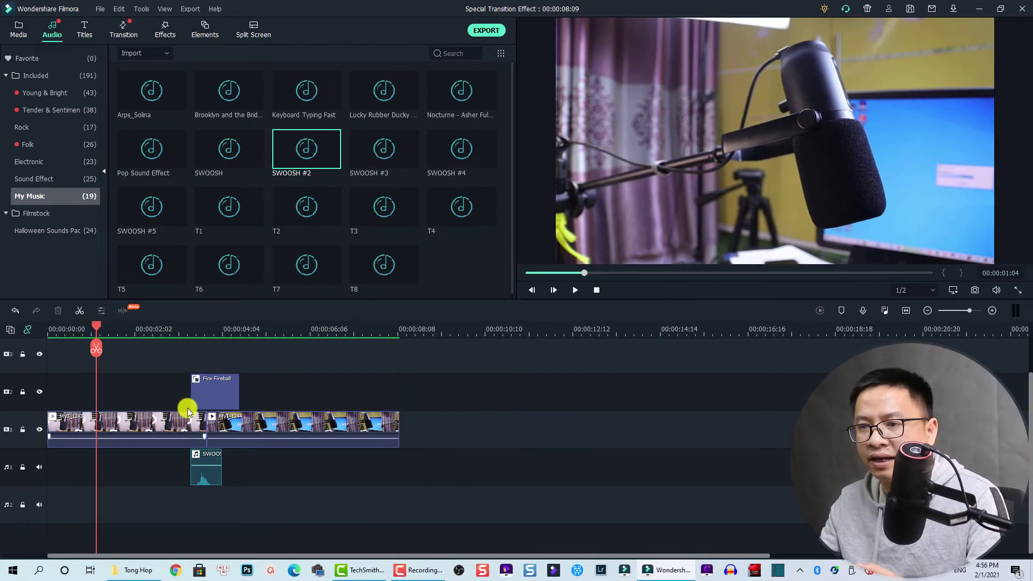
key(space)
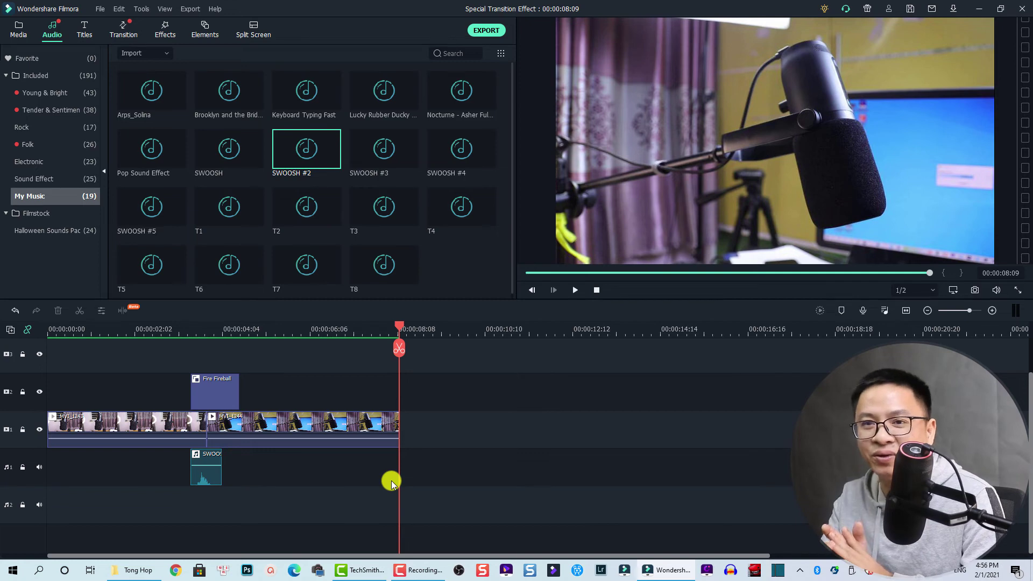
Step: Return to the Elements library and scroll down to elements like Neon Crown and YEAH!
click(206, 29)
scroll(264, 244, down, 10)
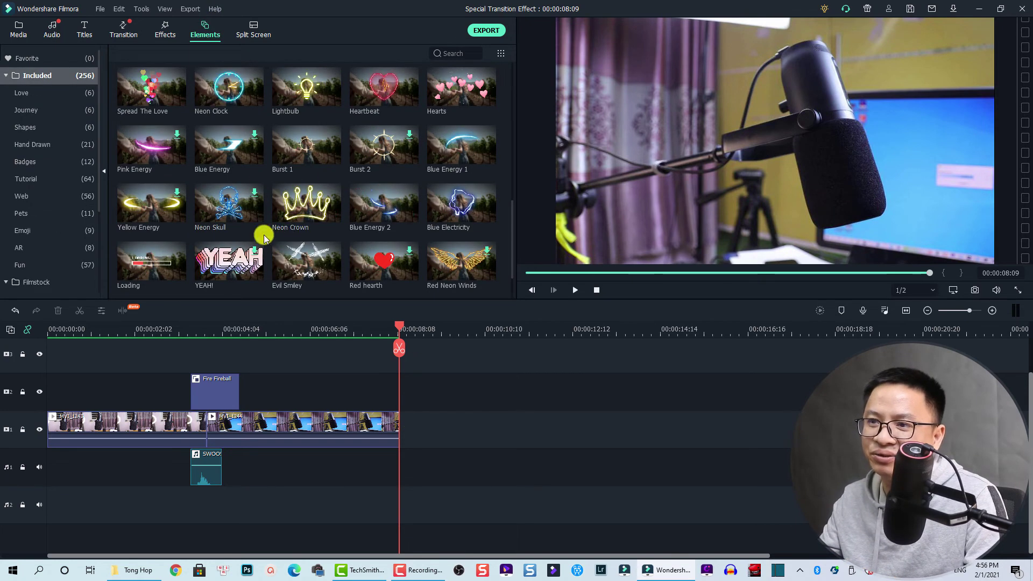